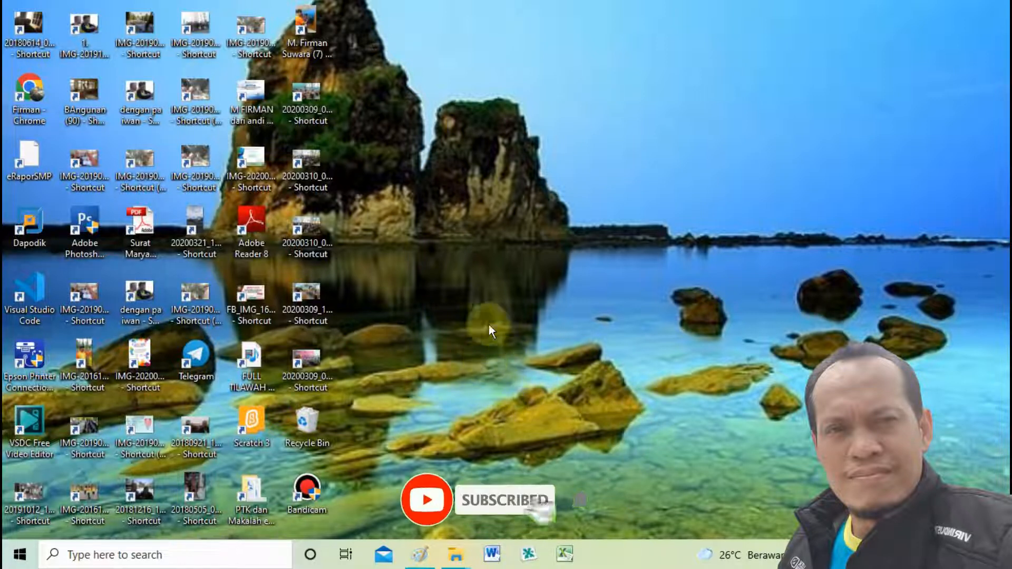
- Start Excel and open the recent workbook ABSEN 1
{"action": "left_click", "coordinate": [568, 556]}
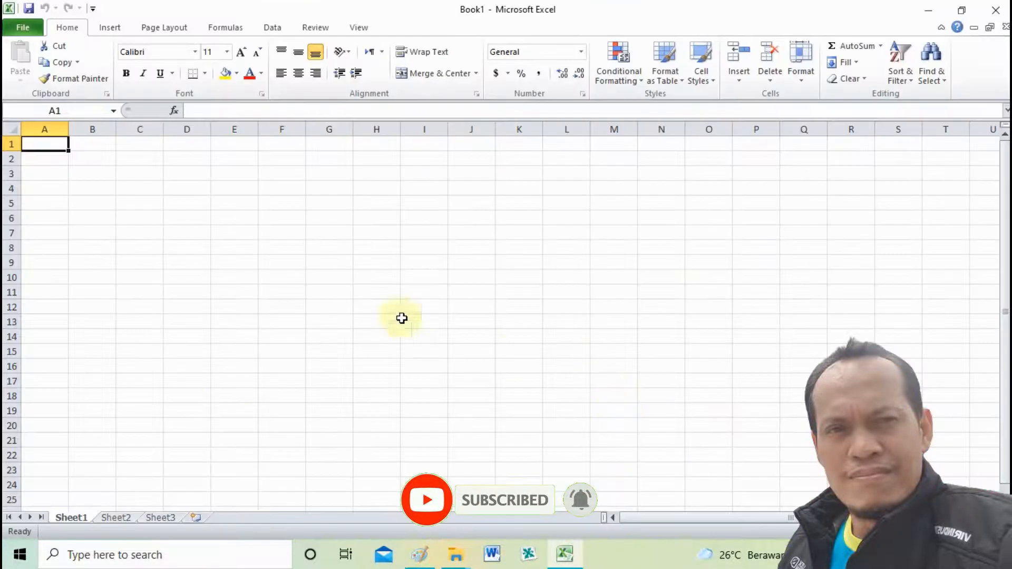
{"action": "scroll", "coordinate": [482, 372], "scroll_direction": "up", "scroll_amount": 2}
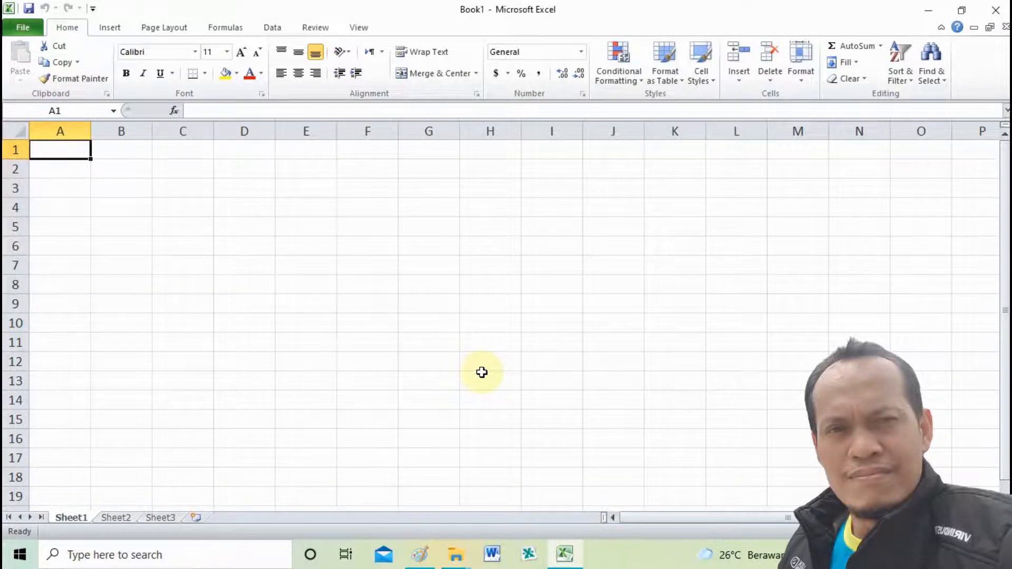
{"action": "key", "text": "alt+f"}
{"action": "left_click", "coordinate": [306, 101]}
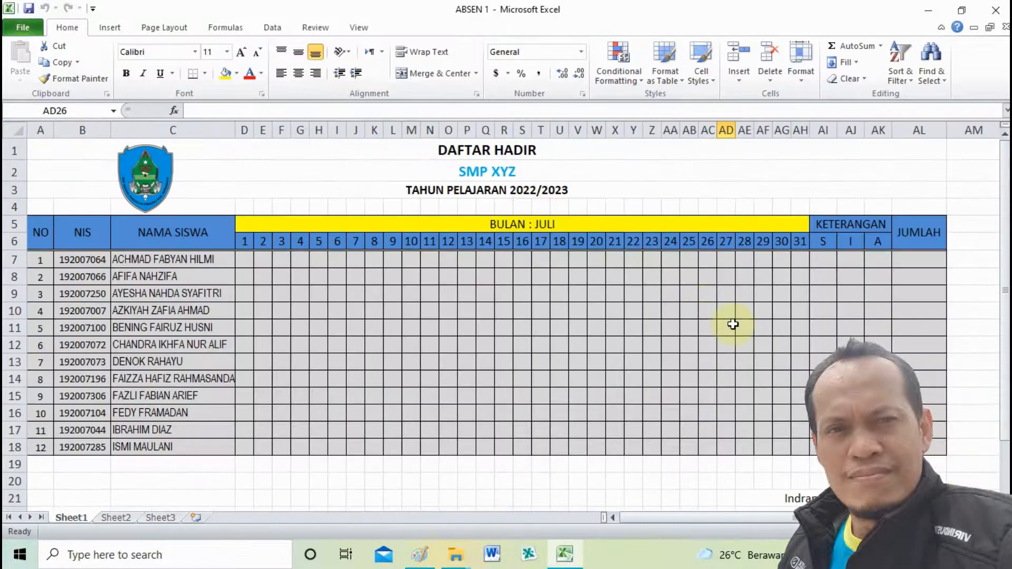
- Look over the July attendance list and the homeroom teacher's signature block below the table
{"action": "scroll", "coordinate": [733, 325], "scroll_direction": "down", "scroll_amount": 6}
{"action": "scroll", "coordinate": [733, 323], "scroll_direction": "up", "scroll_amount": 6}
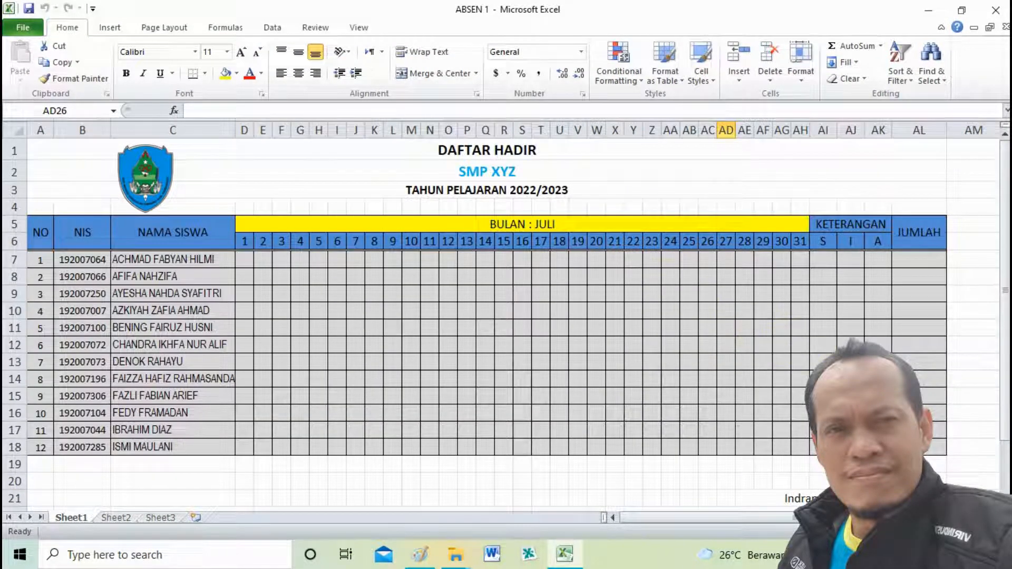
{"action": "scroll", "coordinate": [506, 316], "scroll_direction": "down", "scroll_amount": 9}
{"action": "scroll", "coordinate": [506, 316], "scroll_direction": "up", "scroll_amount": 4}
{"action": "left_click", "coordinate": [855, 280]}
{"action": "left_click", "coordinate": [830, 267]}
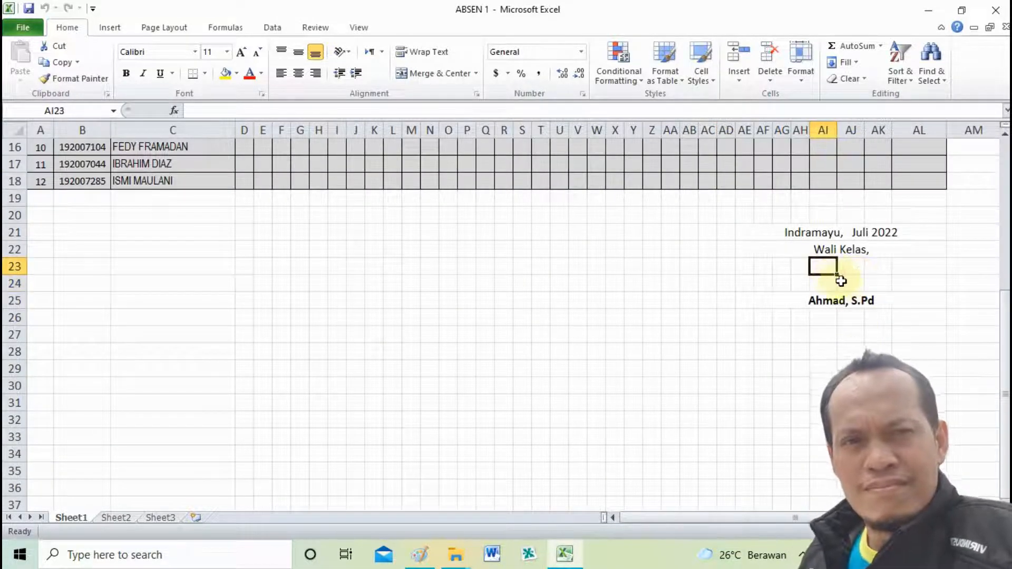
{"action": "left_click", "coordinate": [867, 276]}
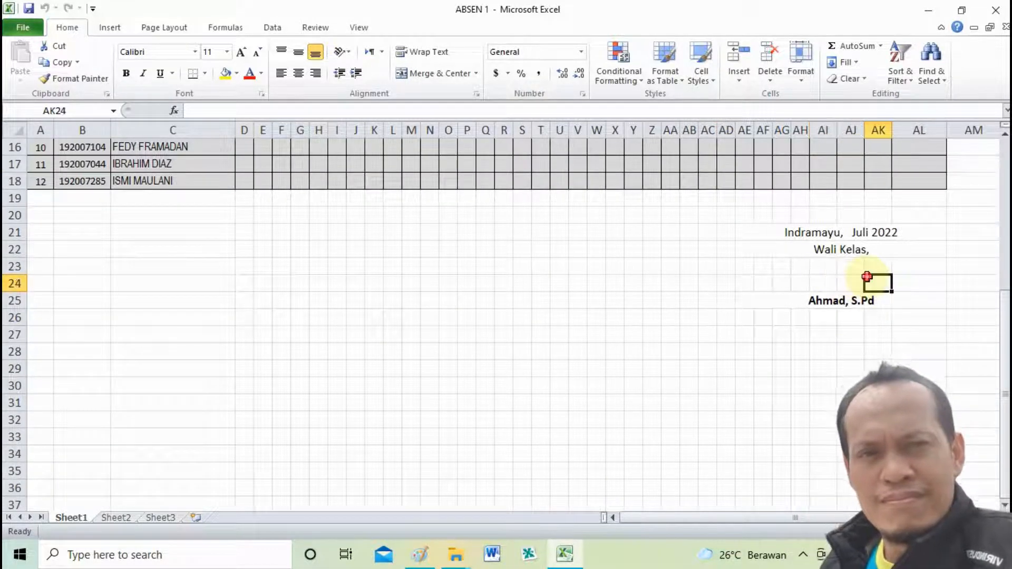
{"action": "left_click", "coordinate": [821, 288]}
{"action": "left_click", "coordinate": [821, 265]}
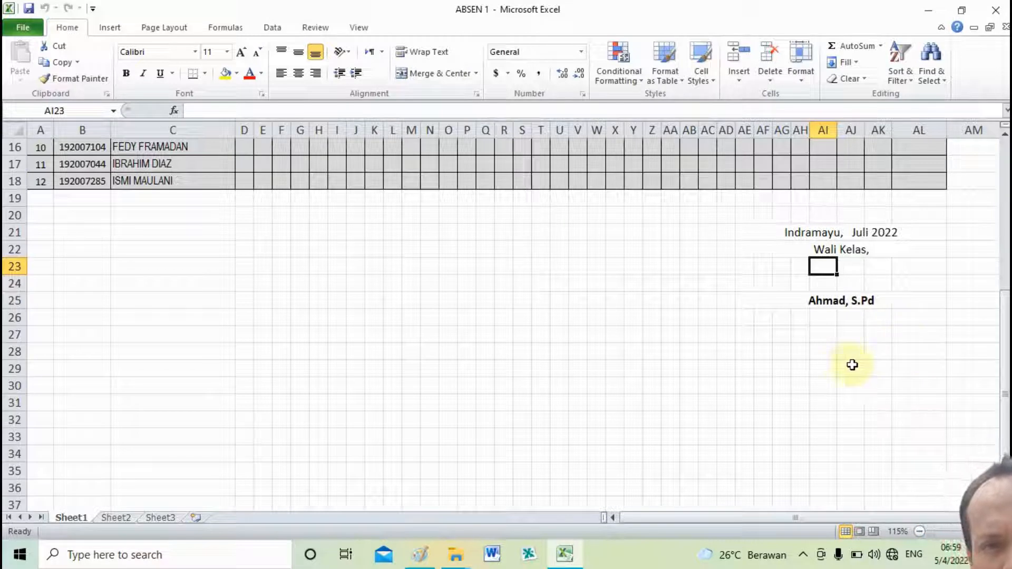
{"action": "scroll", "coordinate": [839, 342], "scroll_direction": "down", "scroll_amount": 2}
{"action": "scroll", "coordinate": [838, 342], "scroll_direction": "up", "scroll_amount": 3}
{"action": "left_click", "coordinate": [827, 334]}
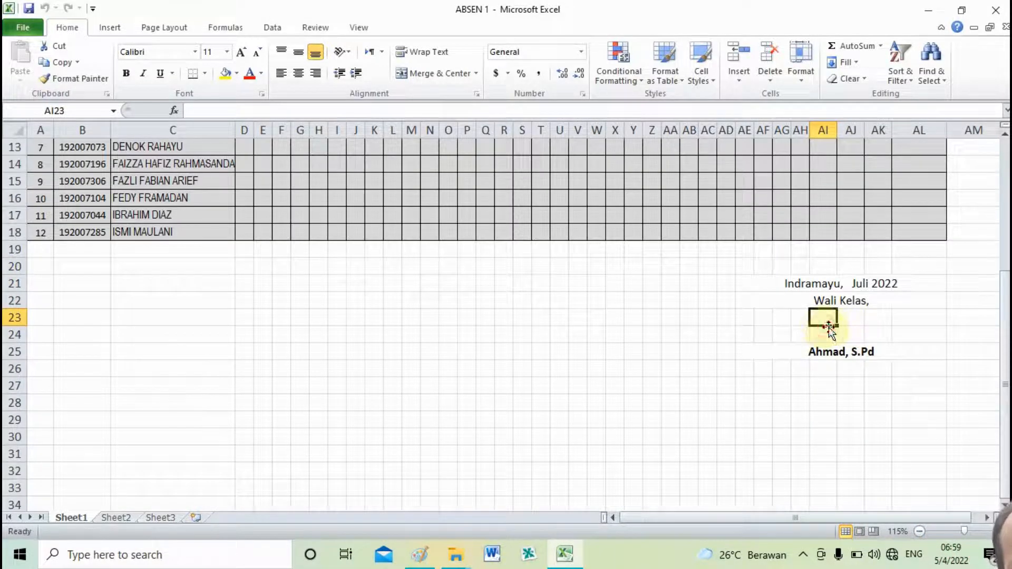
- Start inserting a picture at cell AI23 and browse to the personal folder inside FOLDER SEMENTARA transite pc on Data 2 (E:)
{"action": "left_click", "coordinate": [820, 317]}
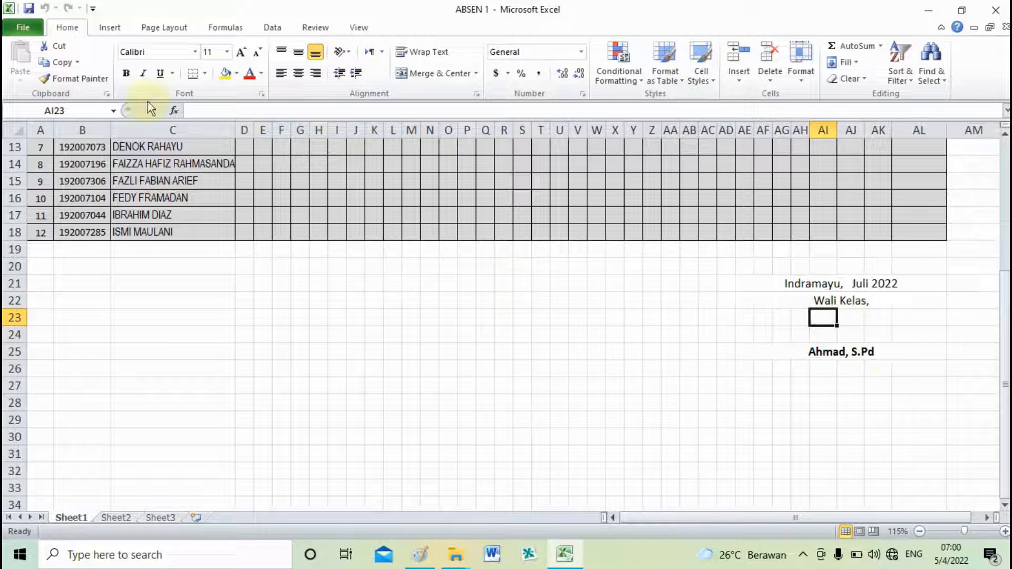
{"action": "left_click", "coordinate": [110, 29]}
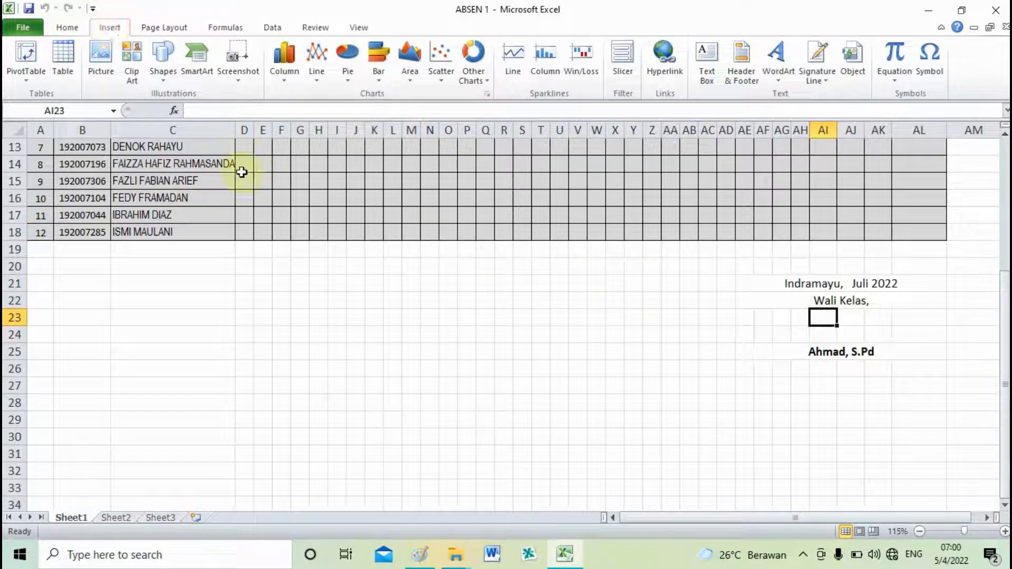
{"action": "left_click", "coordinate": [107, 59]}
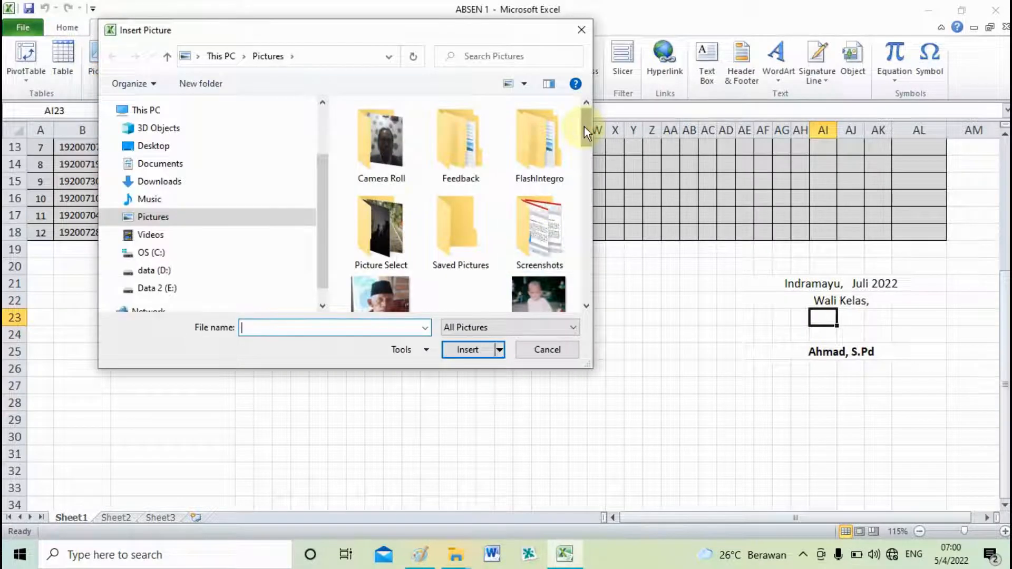
{"action": "left_click", "coordinate": [180, 199]}
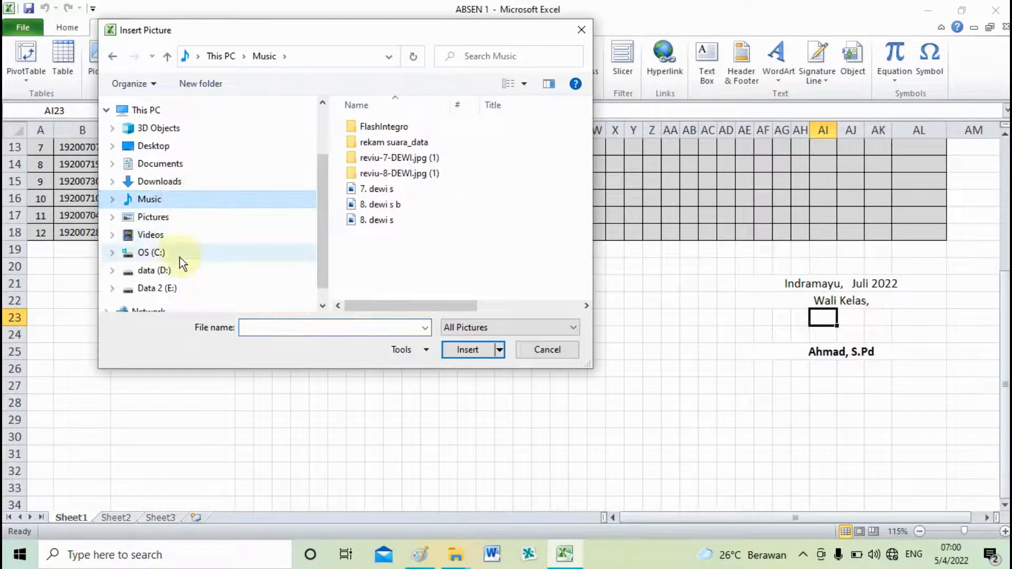
{"action": "left_click", "coordinate": [179, 287]}
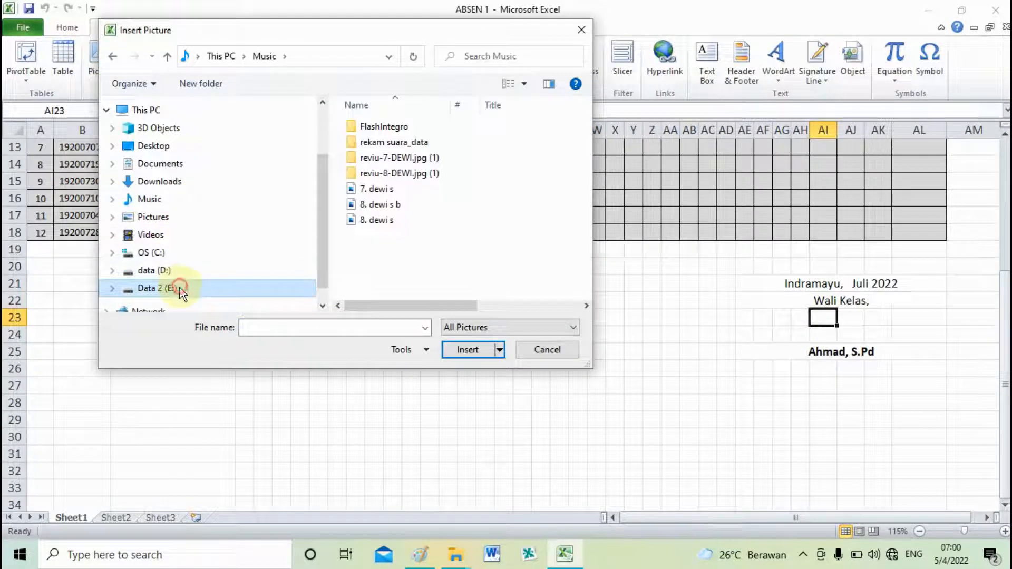
{"action": "left_click", "coordinate": [111, 289]}
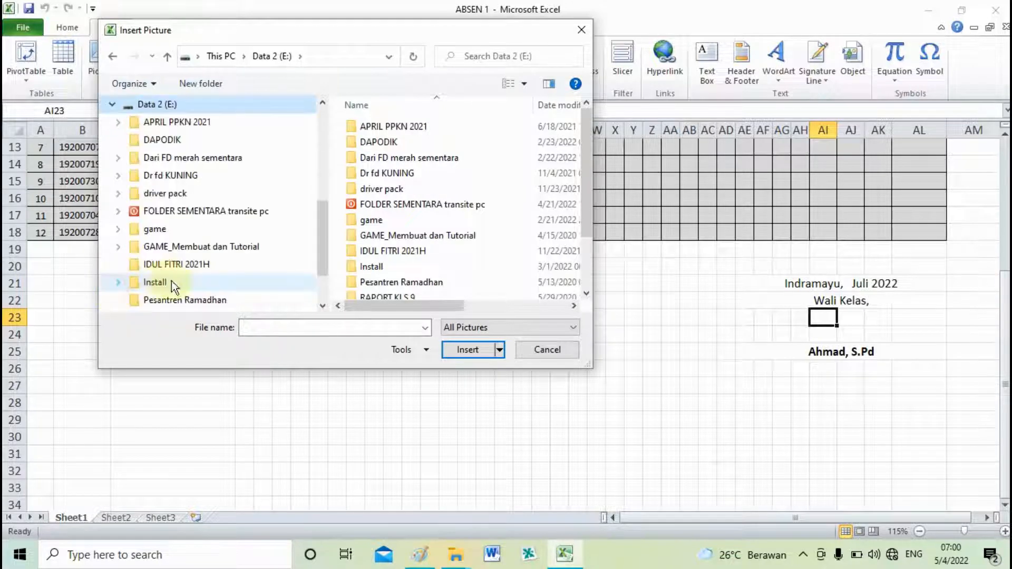
{"action": "left_click", "coordinate": [118, 212]}
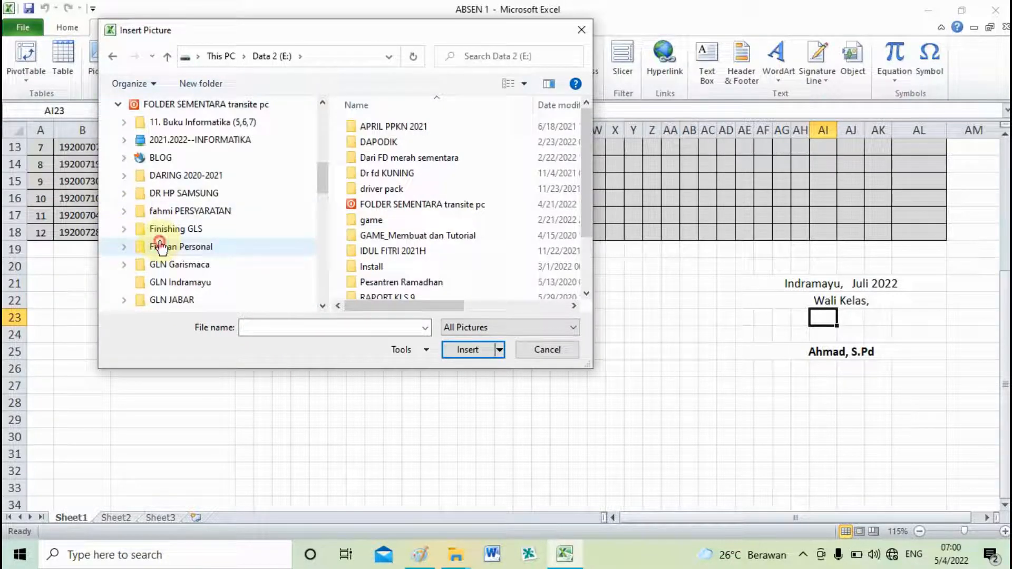
{"action": "left_click", "coordinate": [160, 247]}
- Find the handwritten signature image in the personal folder and insert it into the sheet
{"action": "left_click_drag", "start_coordinate": [588, 122], "coordinate": [590, 261]}
{"action": "left_click", "coordinate": [465, 160]}
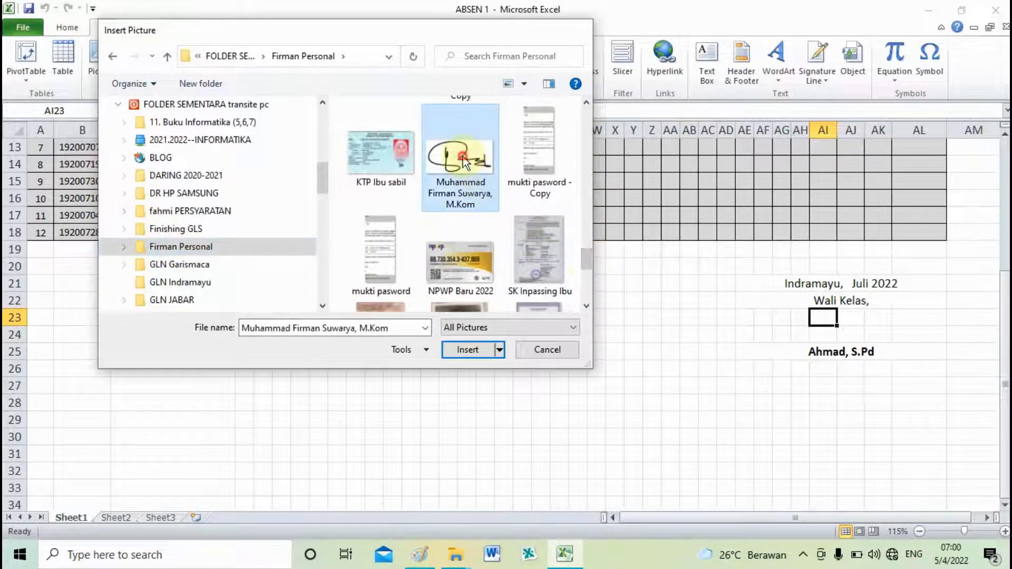
{"action": "double_click", "coordinate": [465, 160]}
- Move the signature picture into view and shrink it proportionally to about 2.42" high by 4.88" wide
{"action": "left_click_drag", "start_coordinate": [892, 389], "coordinate": [436, 287]}
{"action": "left_click_drag", "start_coordinate": [595, 355], "coordinate": [562, 312]}
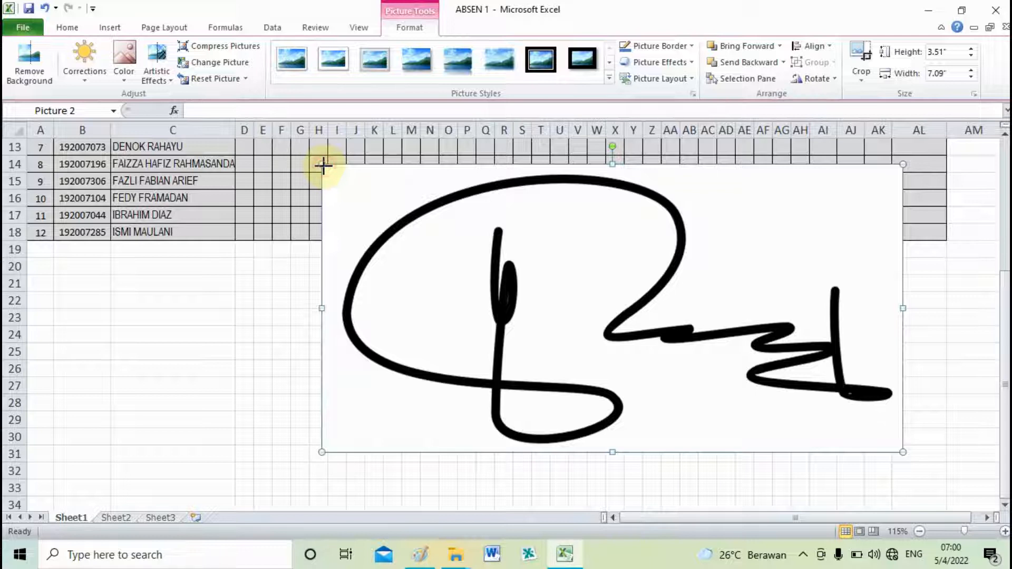
{"action": "left_click_drag", "start_coordinate": [323, 166], "coordinate": [418, 269]}
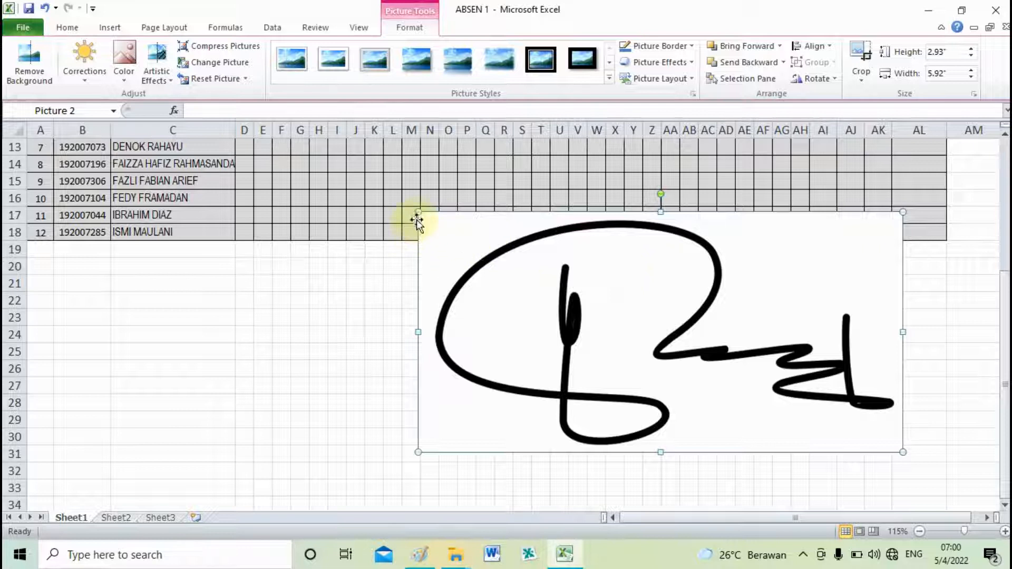
{"action": "mouse_move", "coordinate": [416, 212]}
{"action": "left_mouse_down"}
{"action": "mouse_move", "coordinate": [470, 275]}
{"action": "mouse_move", "coordinate": [504, 268]}
{"action": "left_mouse_up"}
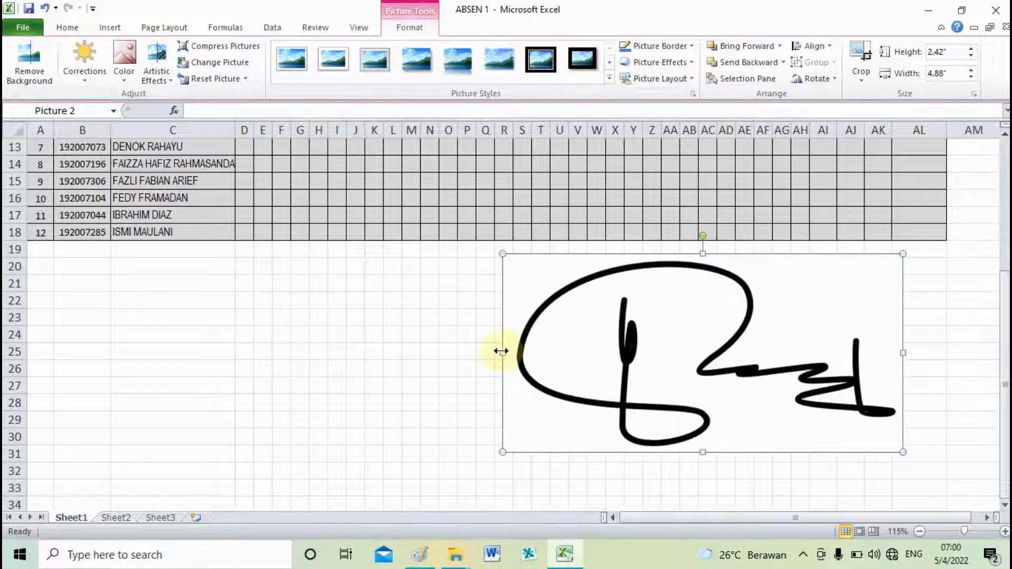
- Try to squeeze the signature picture to about 2.35" wide and 1.23" high, and undo both resizes
{"action": "left_click_drag", "start_coordinate": [500, 350], "coordinate": [713, 373]}
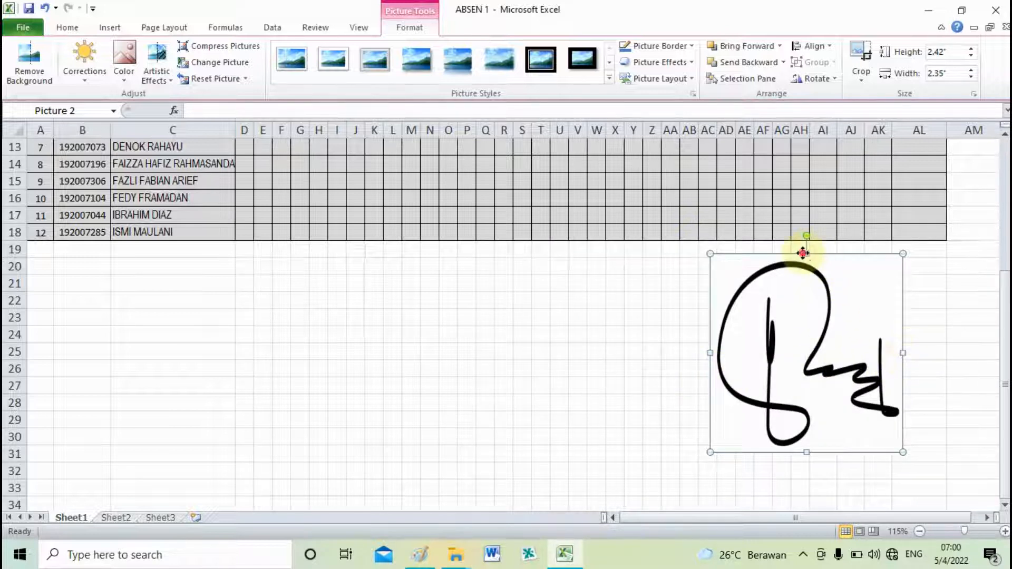
{"action": "left_click_drag", "start_coordinate": [809, 253], "coordinate": [811, 352]}
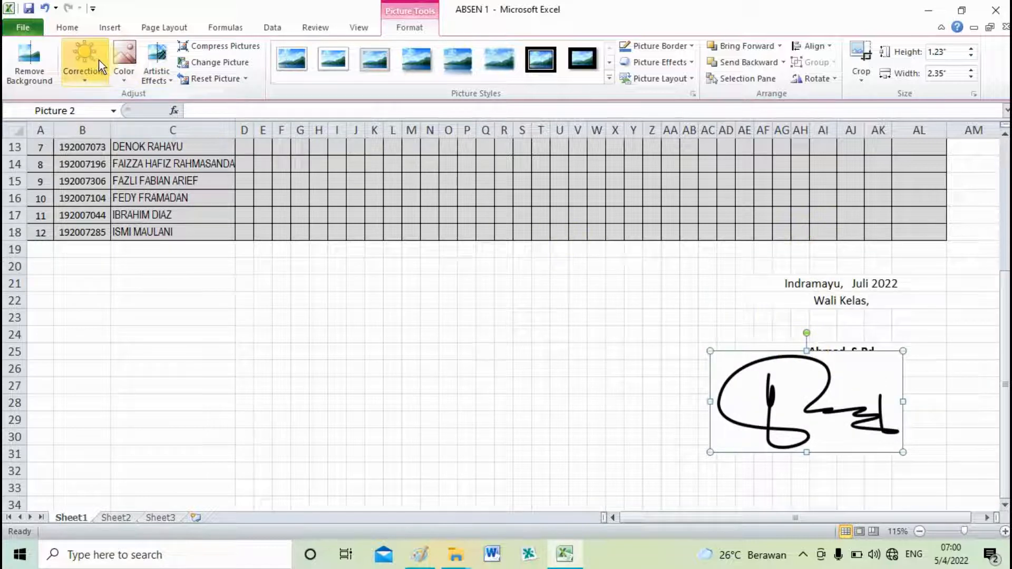
{"action": "key", "text": "ctrl+z"}
{"action": "key", "text": "ctrl+z"}
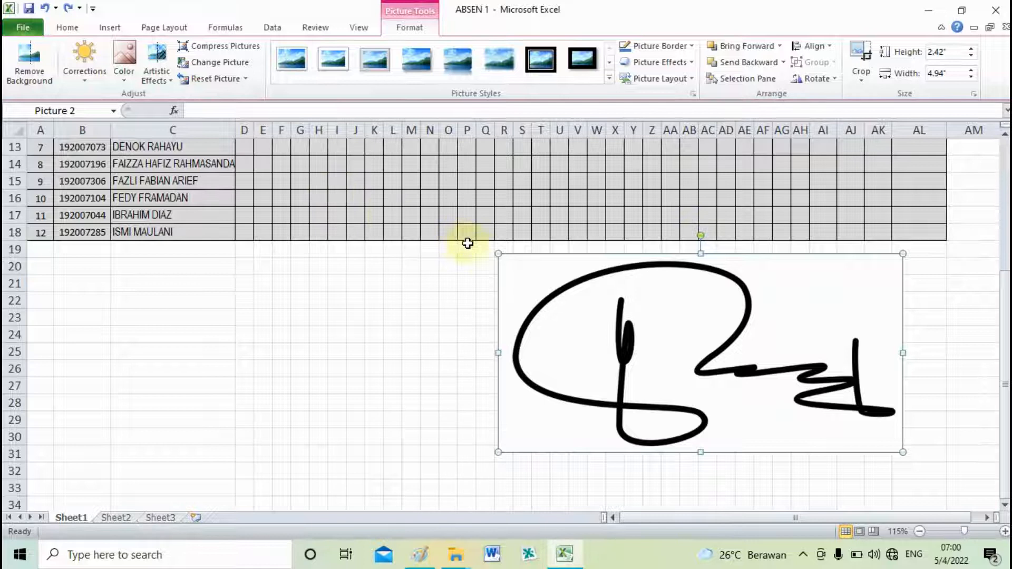
- Shrink the signature picture proportionally to about 0.71" high by 1.46" wide and place it over the Wali Kelas signature block in rows 22 to 25
{"action": "left_click_drag", "start_coordinate": [497, 254], "coordinate": [529, 269]}
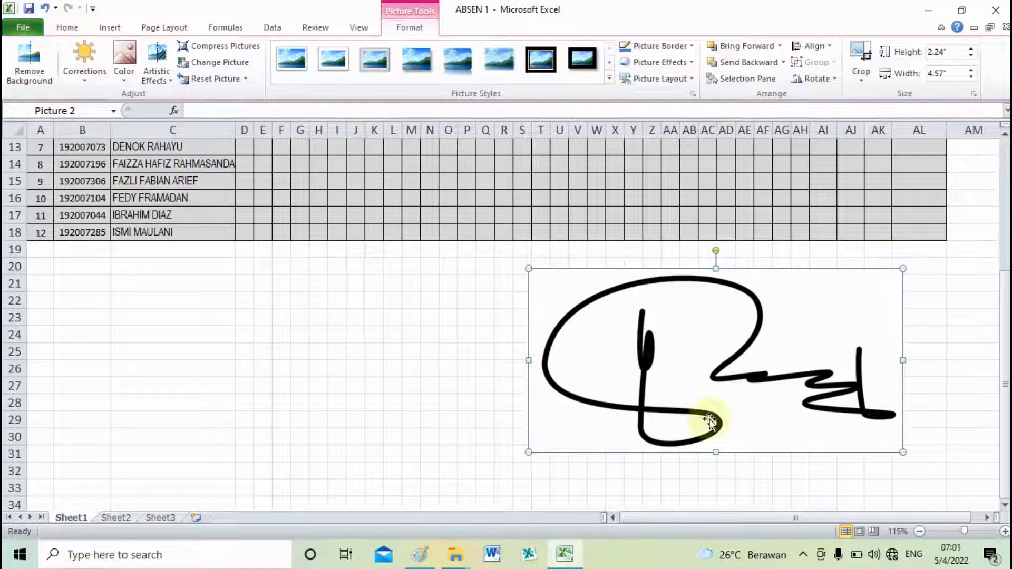
{"action": "mouse_move", "coordinate": [528, 452]}
{"action": "left_mouse_down"}
{"action": "mouse_move", "coordinate": [645, 395]}
{"action": "mouse_move", "coordinate": [797, 357]}
{"action": "left_mouse_up"}
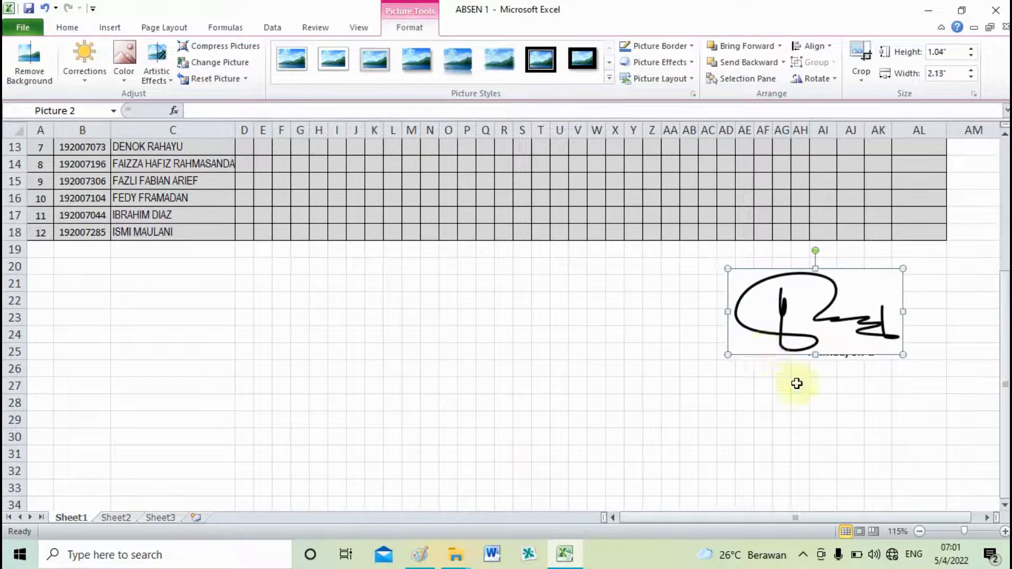
{"action": "mouse_move", "coordinate": [728, 355]}
{"action": "left_mouse_down"}
{"action": "mouse_move", "coordinate": [768, 357]}
{"action": "mouse_move", "coordinate": [735, 352]}
{"action": "mouse_move", "coordinate": [784, 335]}
{"action": "mouse_move", "coordinate": [772, 333]}
{"action": "left_mouse_up"}
{"action": "mouse_move", "coordinate": [854, 305]}
{"action": "left_mouse_down"}
{"action": "mouse_move", "coordinate": [852, 332]}
{"action": "mouse_move", "coordinate": [864, 327]}
{"action": "left_mouse_up"}
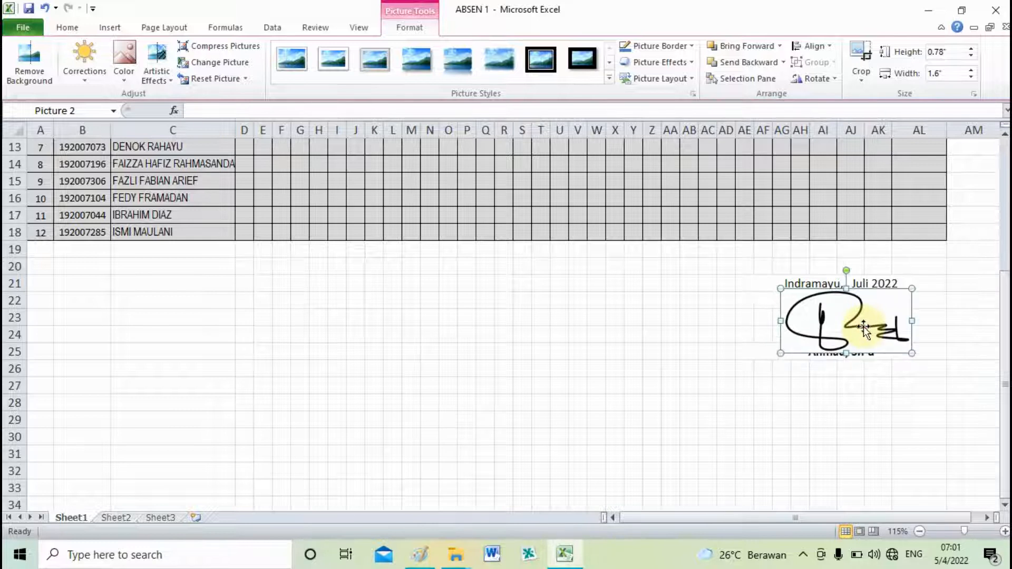
{"action": "left_click_drag", "start_coordinate": [782, 353], "coordinate": [792, 348]}
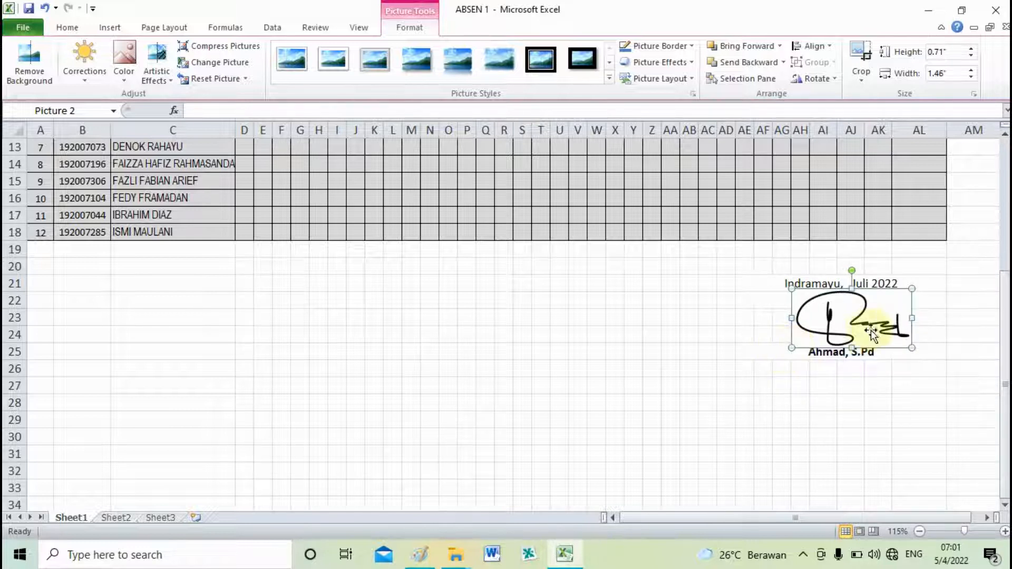
{"action": "left_click_drag", "start_coordinate": [872, 324], "coordinate": [869, 333]}
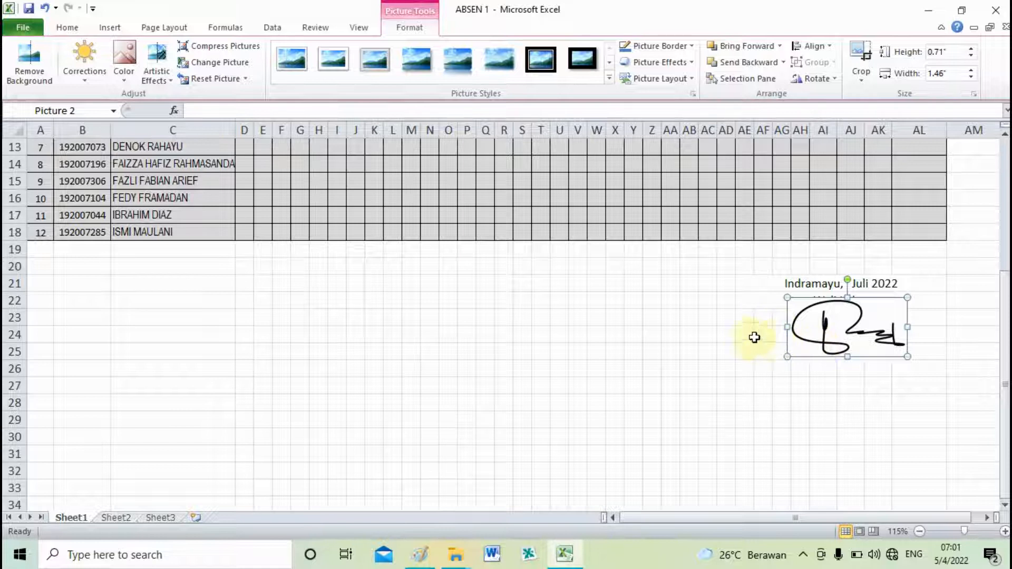
{"action": "left_click", "coordinate": [745, 336]}
{"action": "left_click", "coordinate": [809, 340]}
{"action": "left_click", "coordinate": [746, 386]}
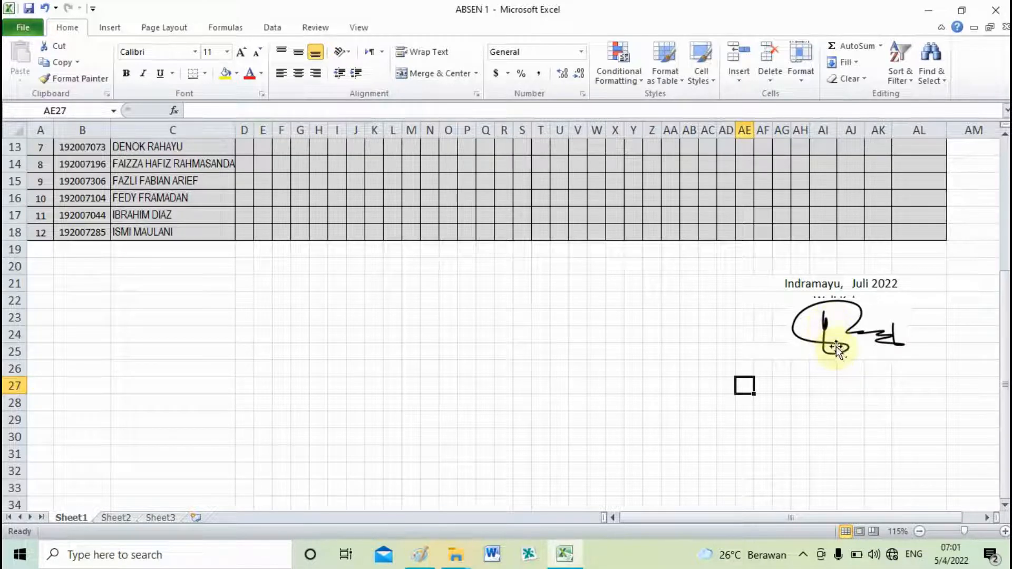
{"action": "left_click", "coordinate": [711, 329]}
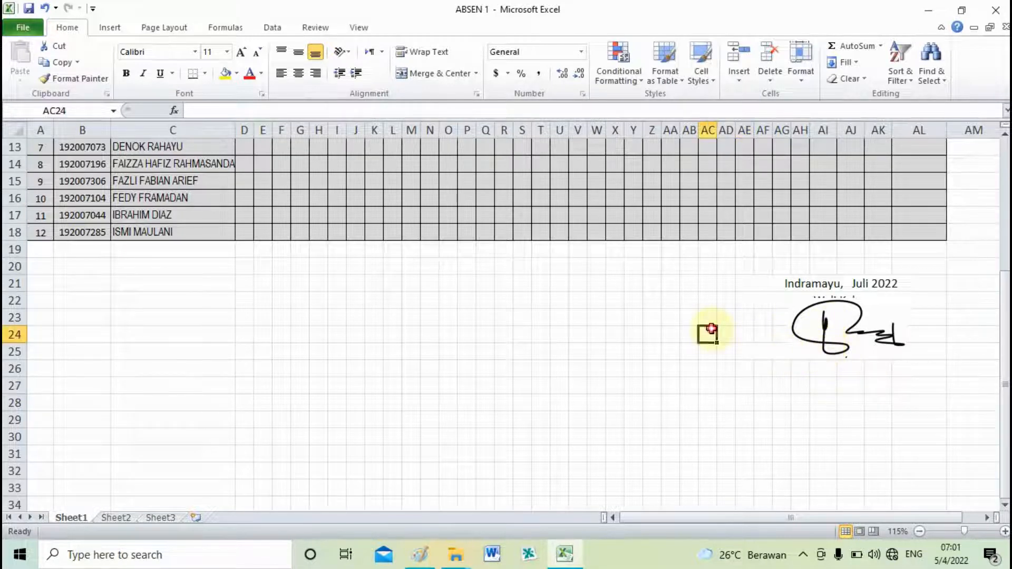
- Make the signature picture's white background transparent with Set Transparent Color
{"action": "left_click", "coordinate": [823, 328]}
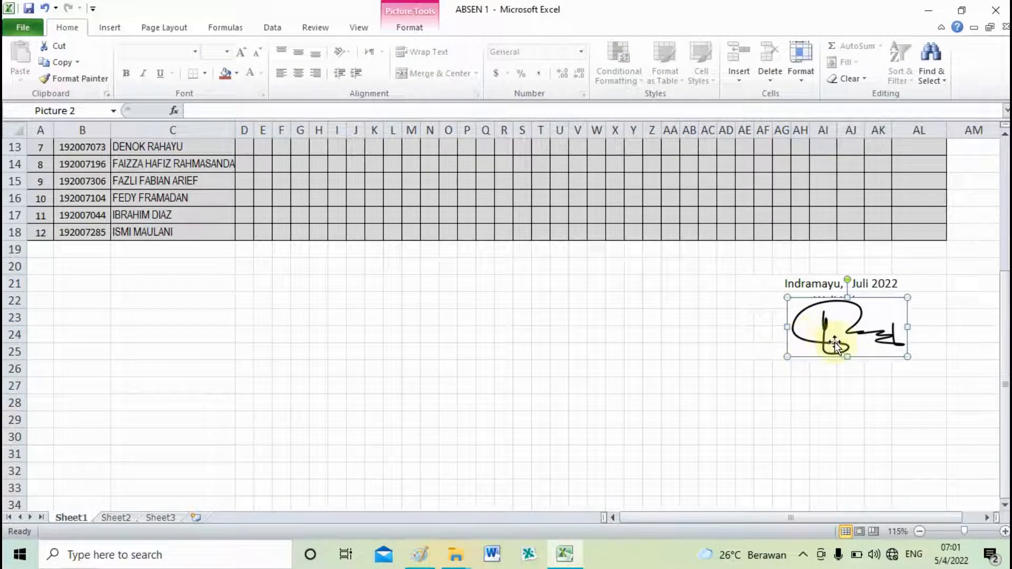
{"action": "double_click", "coordinate": [858, 330]}
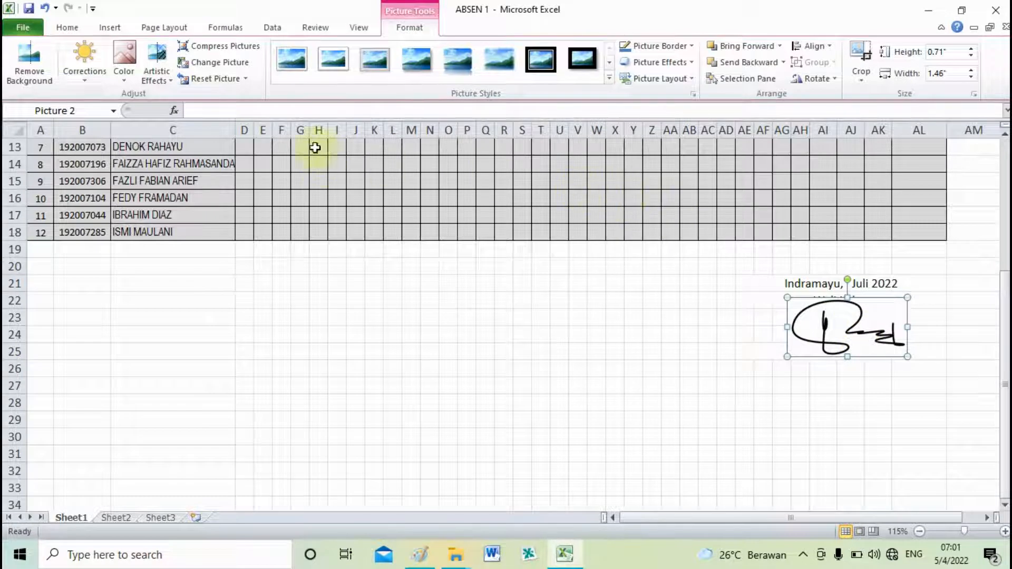
{"action": "left_click", "coordinate": [125, 83]}
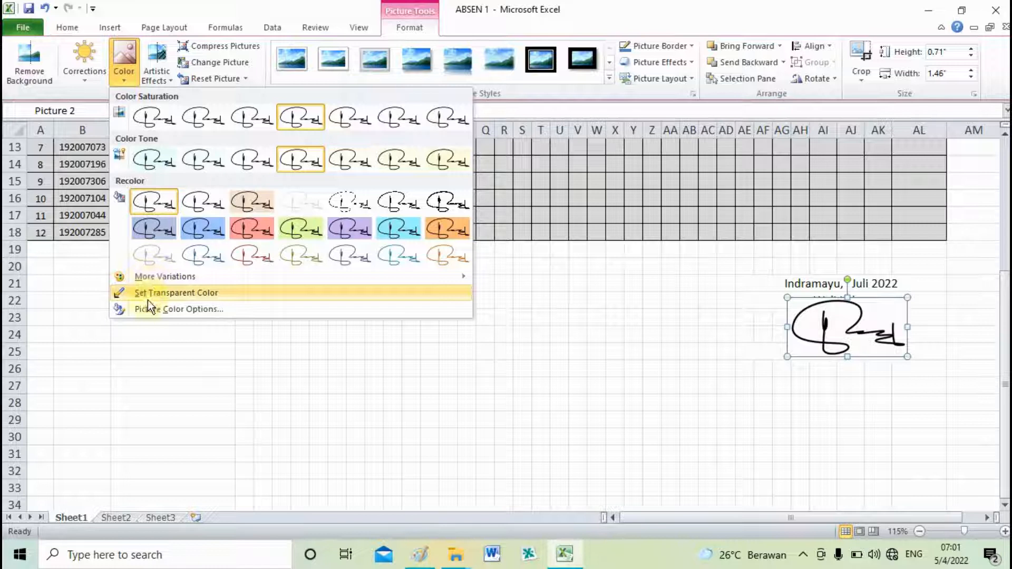
{"action": "mouse_move", "coordinate": [163, 285]}
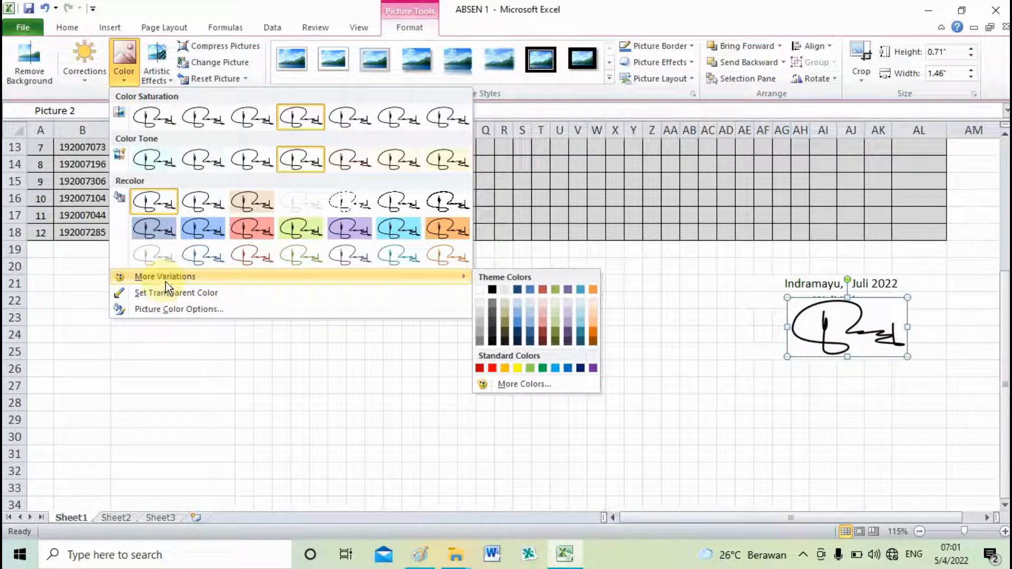
{"action": "left_click", "coordinate": [140, 294]}
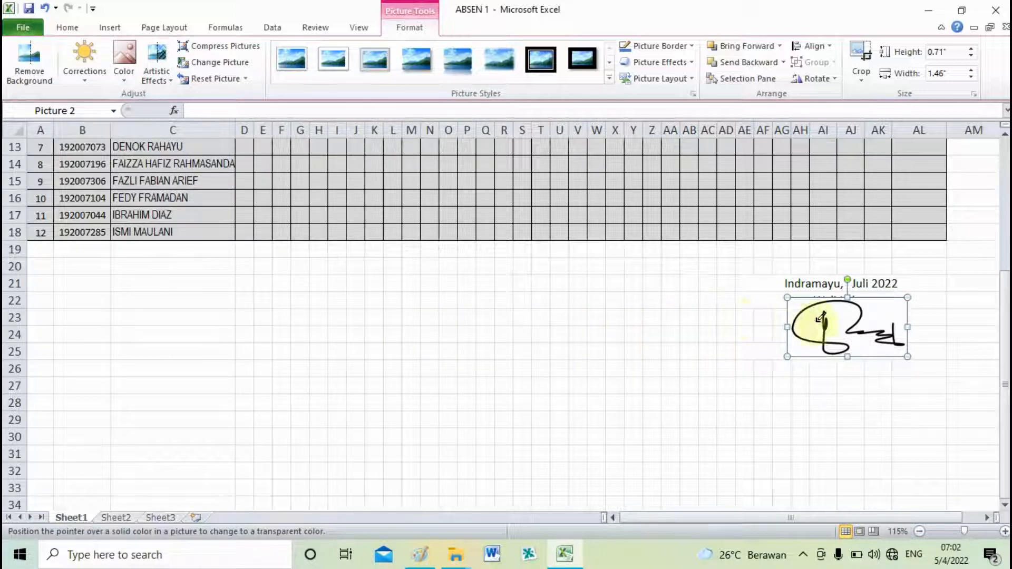
{"action": "left_click", "coordinate": [798, 306]}
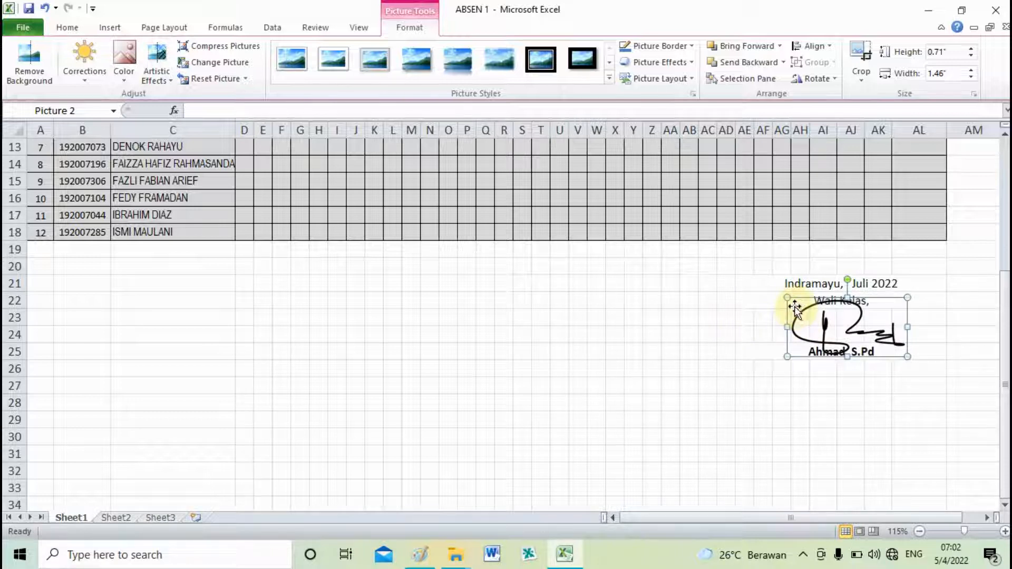
- Shrink the signature picture slightly and proportionally so it sits between the Wali Kelas line and the teacher's name, keeping its upper-left corner in place
{"action": "left_click", "coordinate": [683, 321]}
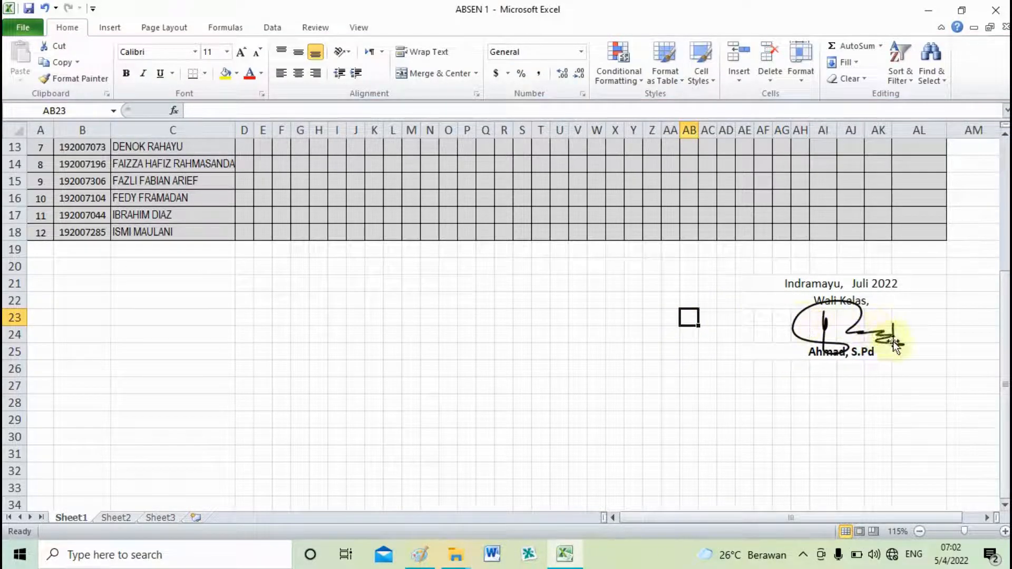
{"action": "scroll", "coordinate": [893, 341], "scroll_direction": "up", "scroll_amount": 2}
{"action": "scroll", "coordinate": [899, 359], "scroll_direction": "down", "scroll_amount": 1}
{"action": "left_click_drag", "start_coordinate": [1005, 340], "coordinate": [1000, 416]}
{"action": "left_click_drag", "start_coordinate": [883, 518], "coordinate": [964, 518]}
{"action": "scroll", "coordinate": [919, 468], "scroll_direction": "up", "scroll_amount": 2}
{"action": "left_click_drag", "start_coordinate": [1003, 443], "coordinate": [1002, 479]}
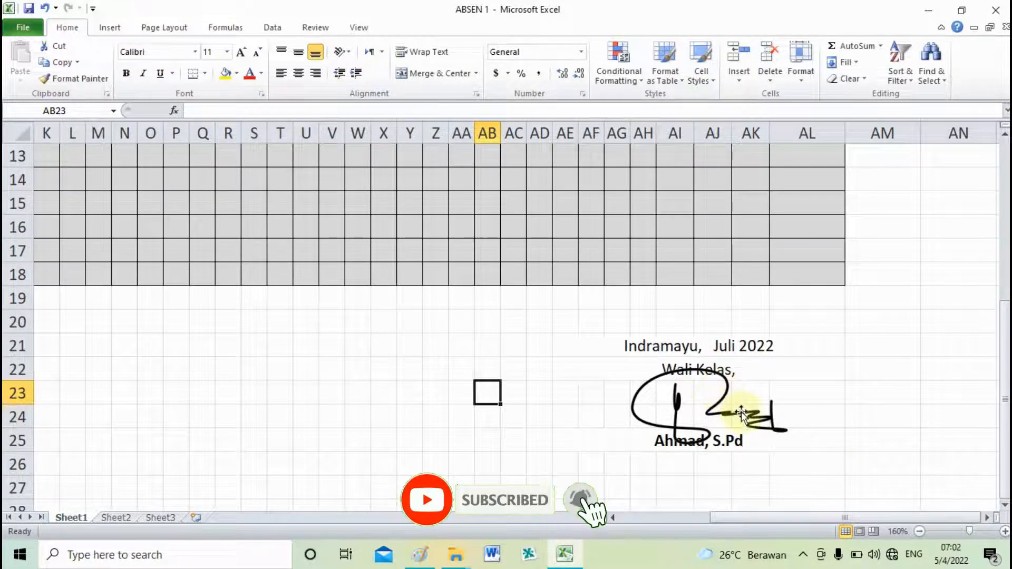
{"action": "left_click", "coordinate": [785, 426]}
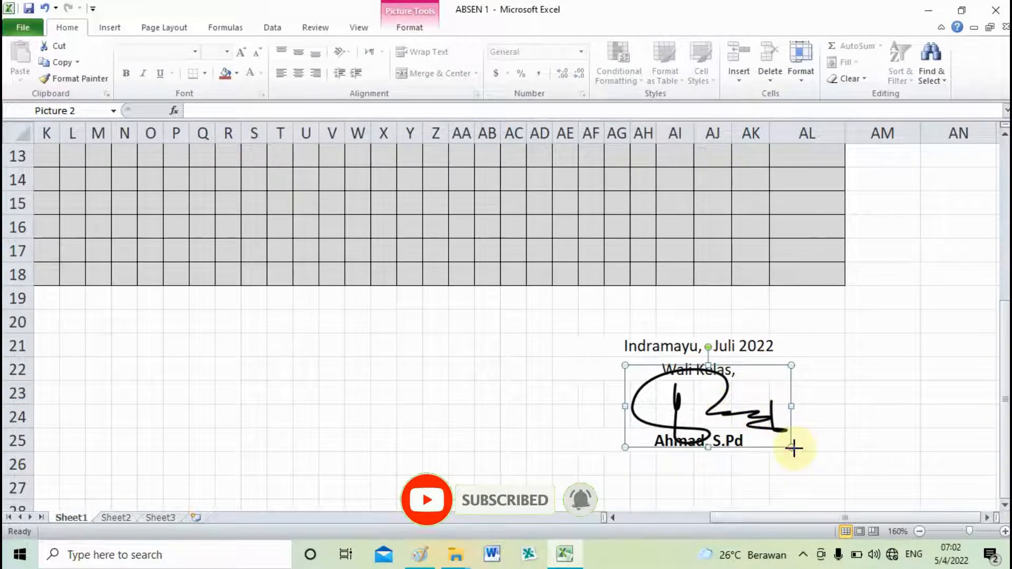
{"action": "left_click_drag", "start_coordinate": [794, 448], "coordinate": [772, 438]}
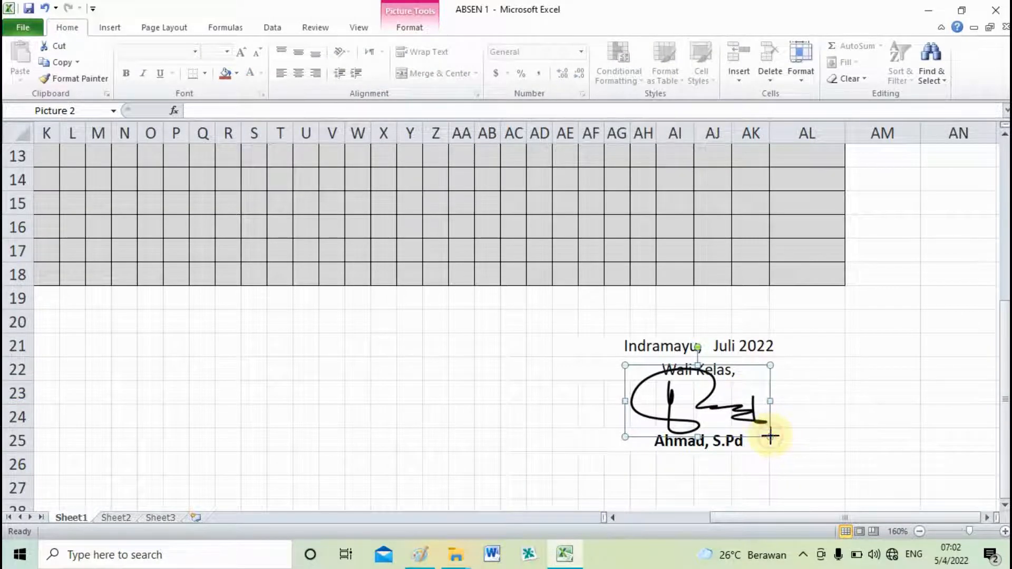
{"action": "left_click", "coordinate": [860, 422]}
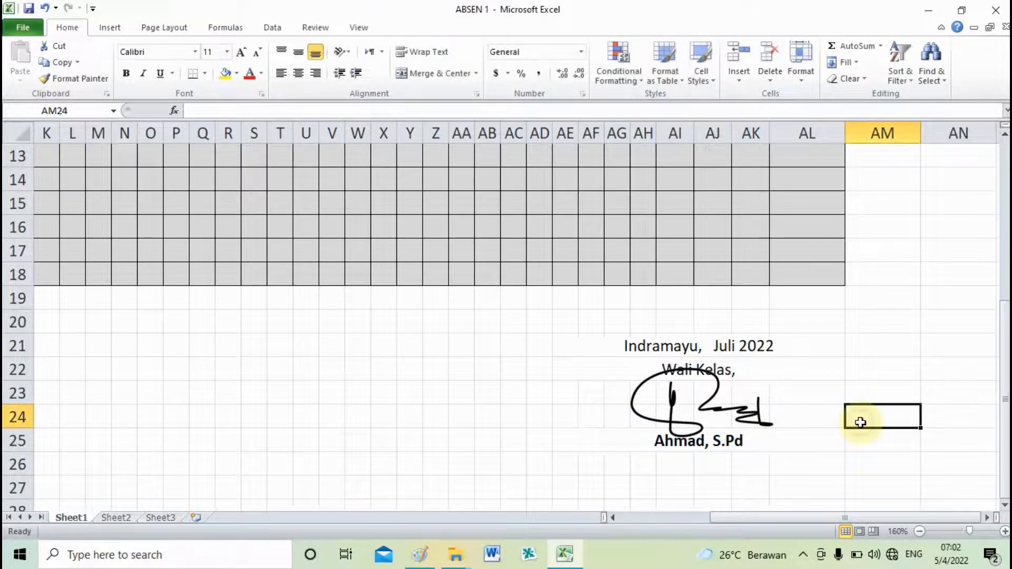
{"action": "left_click", "coordinate": [757, 416]}
{"action": "left_click", "coordinate": [864, 378]}
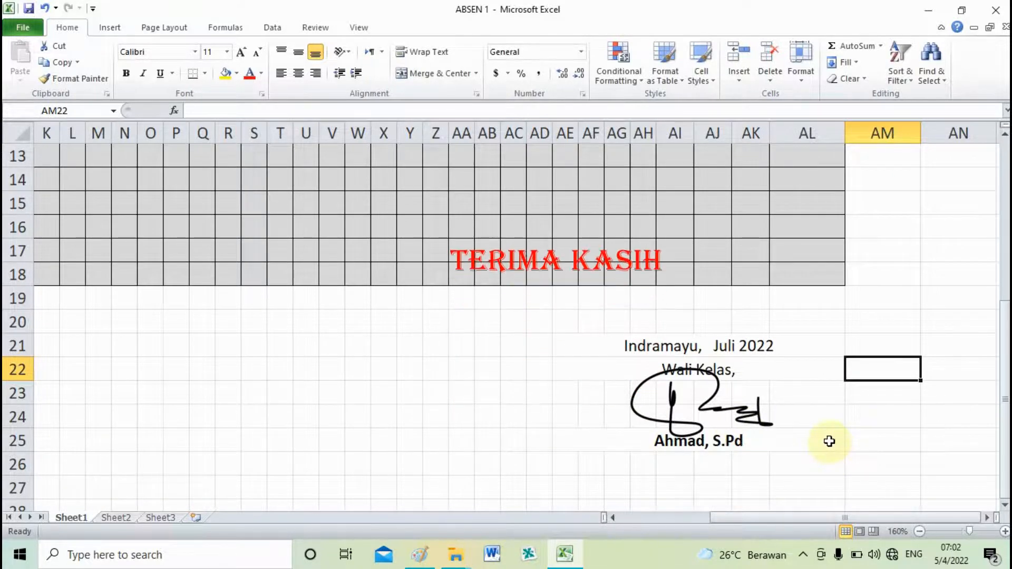
{"action": "left_click", "coordinate": [760, 417]}
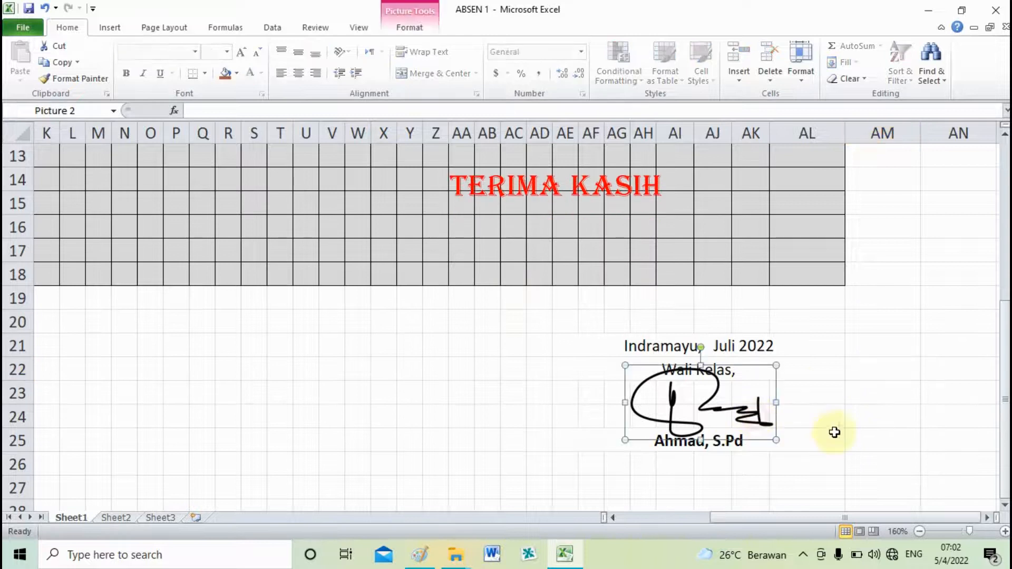
{"action": "left_click", "coordinate": [860, 441]}
{"action": "left_click", "coordinate": [910, 489]}
{"action": "left_click", "coordinate": [913, 402]}
{"action": "left_click", "coordinate": [945, 449]}
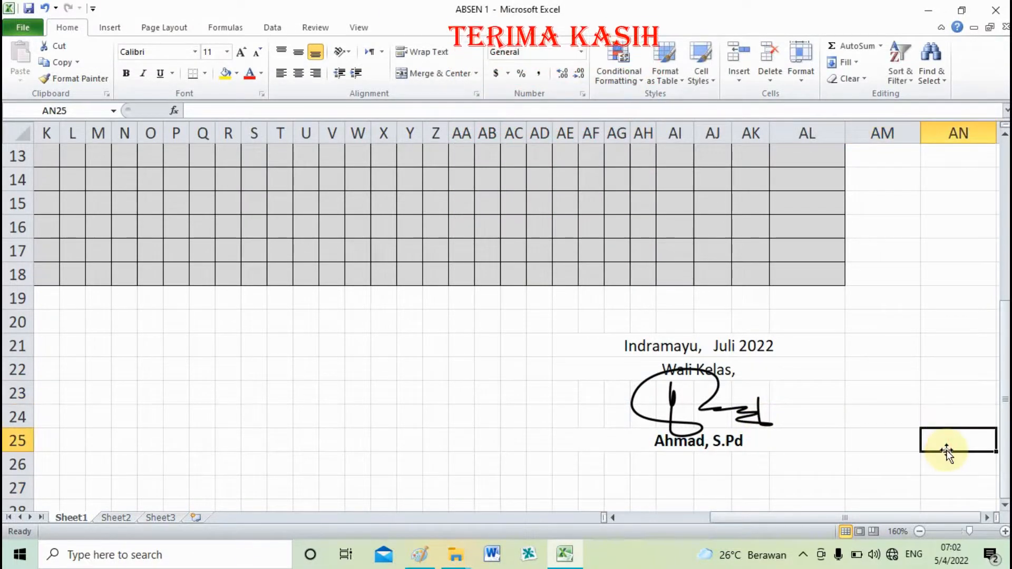